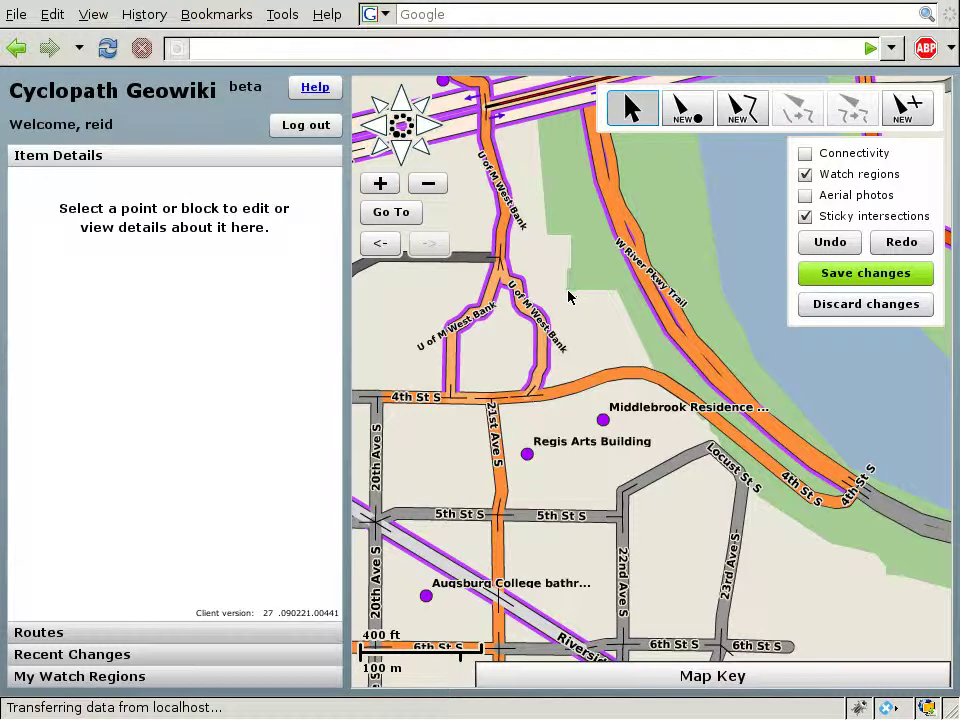
# Step: Review the notes on the eastern U of M West Bank path block and read the full pedestrian traffic note
pyautogui.click(545, 357)
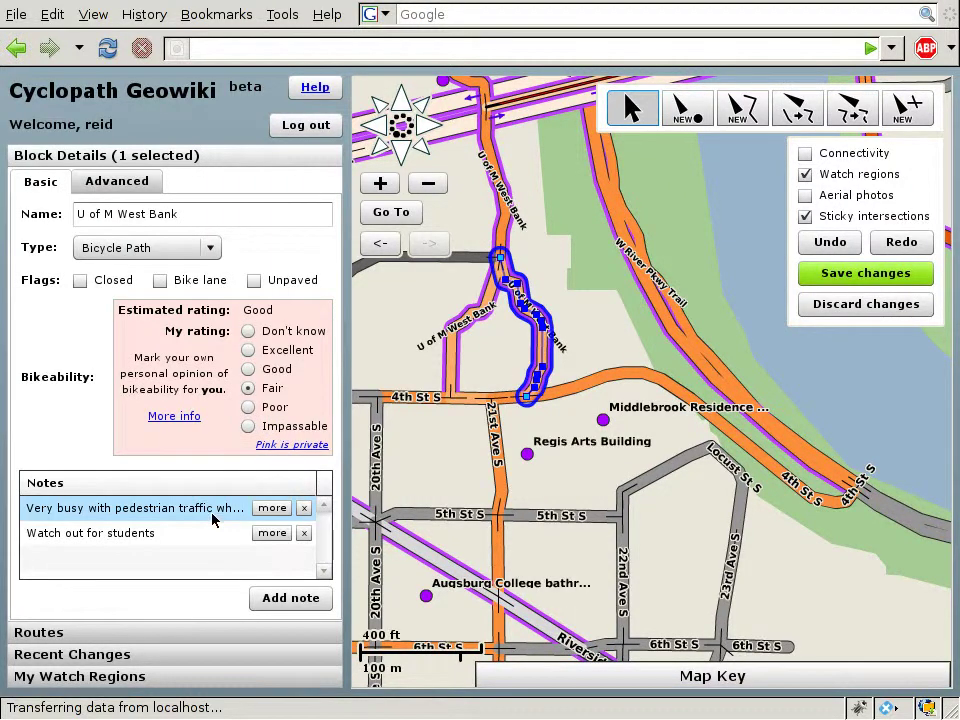
pyautogui.moveTo(165, 503)
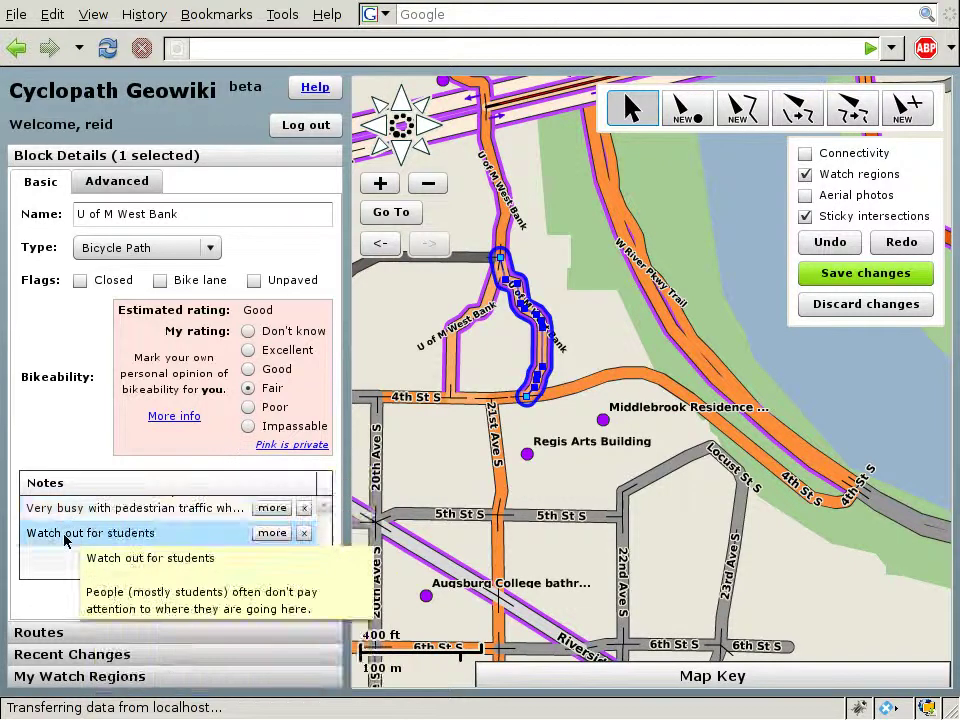
pyautogui.click(63, 518)
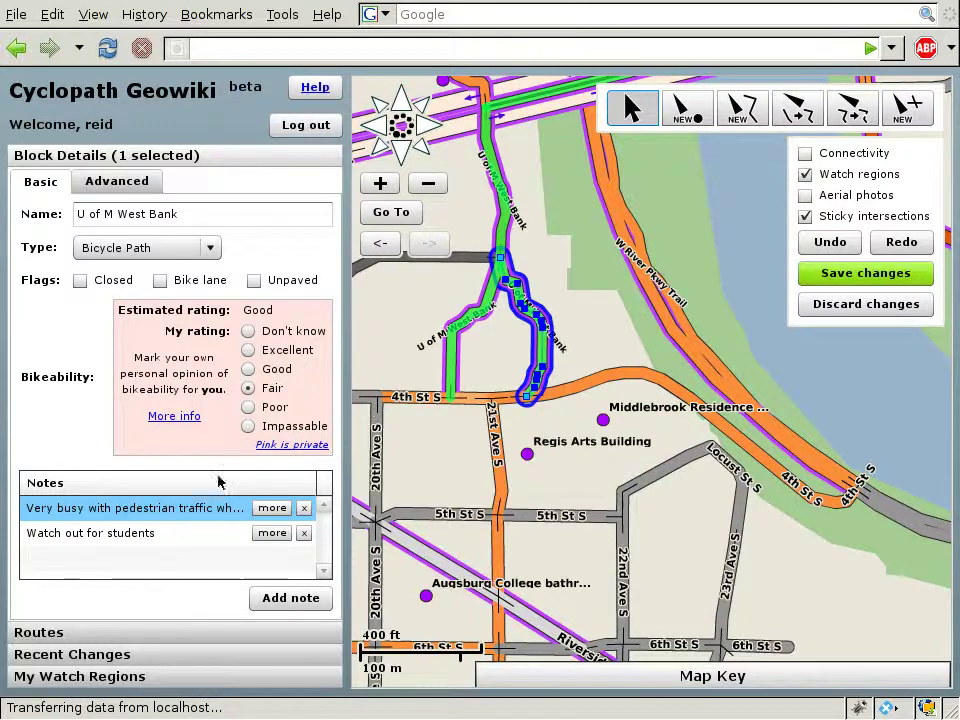
pyautogui.moveTo(197, 510)
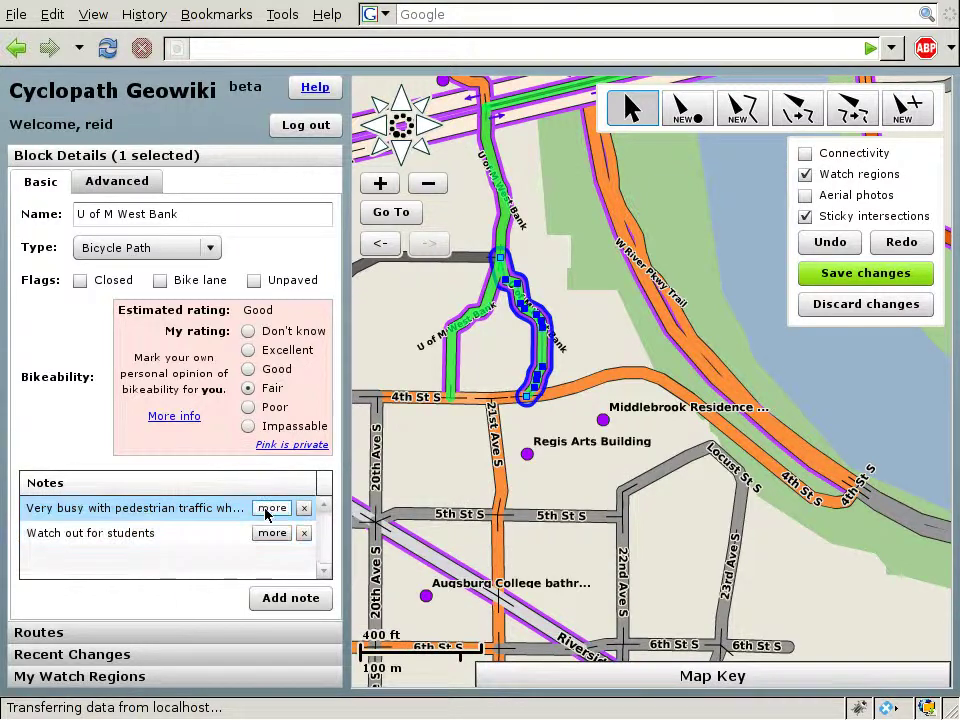
pyautogui.click(271, 508)
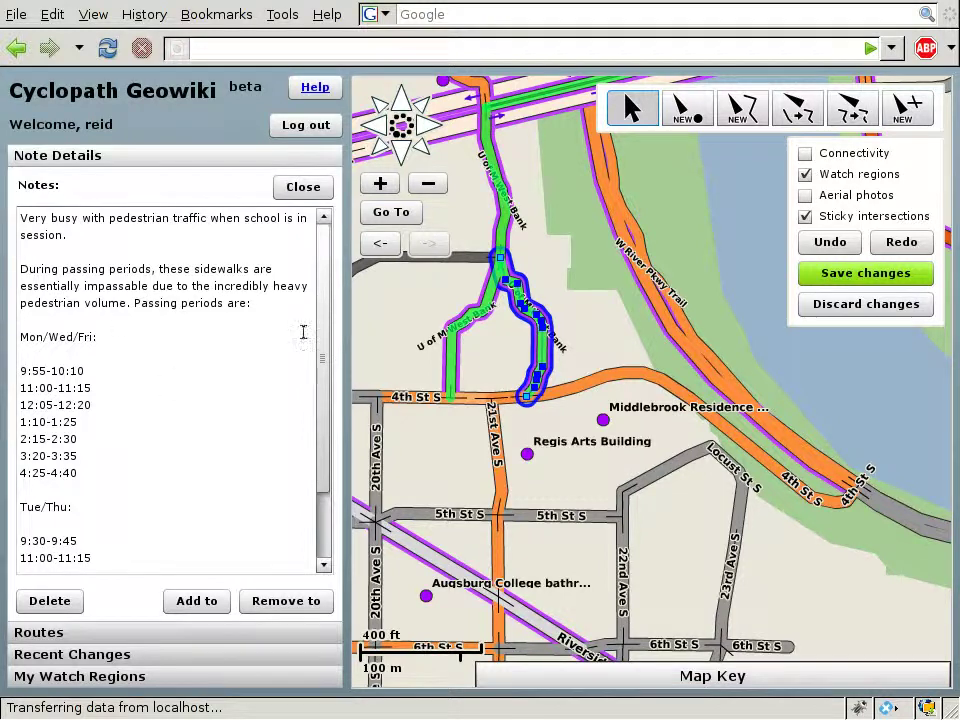
pyautogui.moveTo(326, 303); pyautogui.dragTo(328, 370)
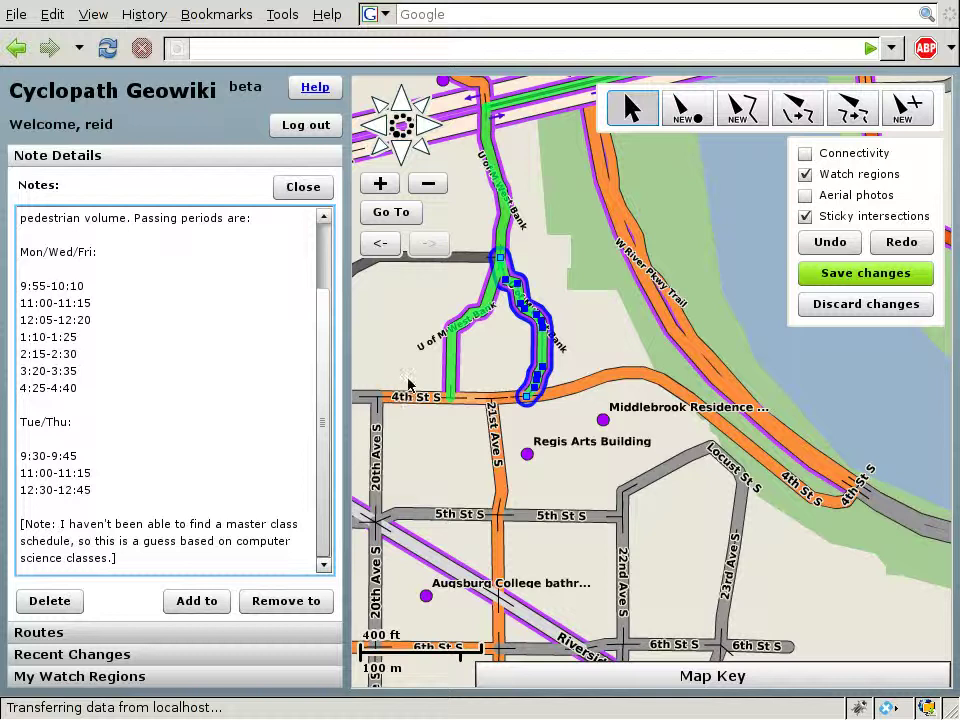
pyautogui.click(505, 365)
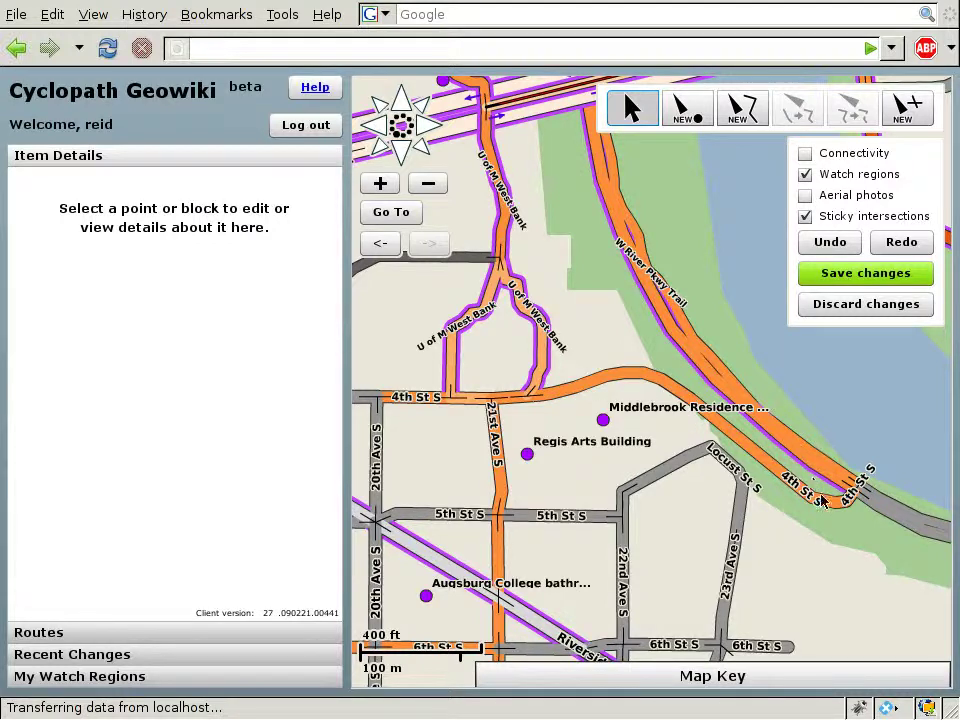
# Step: Add the note "Quite a hill!" to the curved 4th St S block near Middlebrook Residence and check it in the block's notes
pyautogui.click(621, 380)
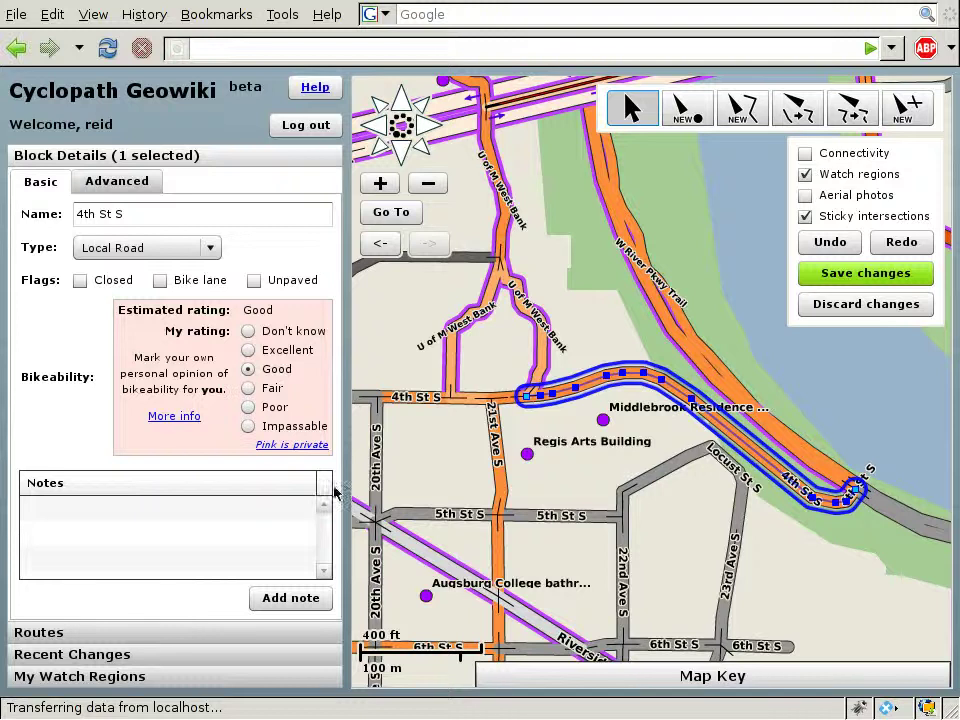
pyautogui.click(281, 600)
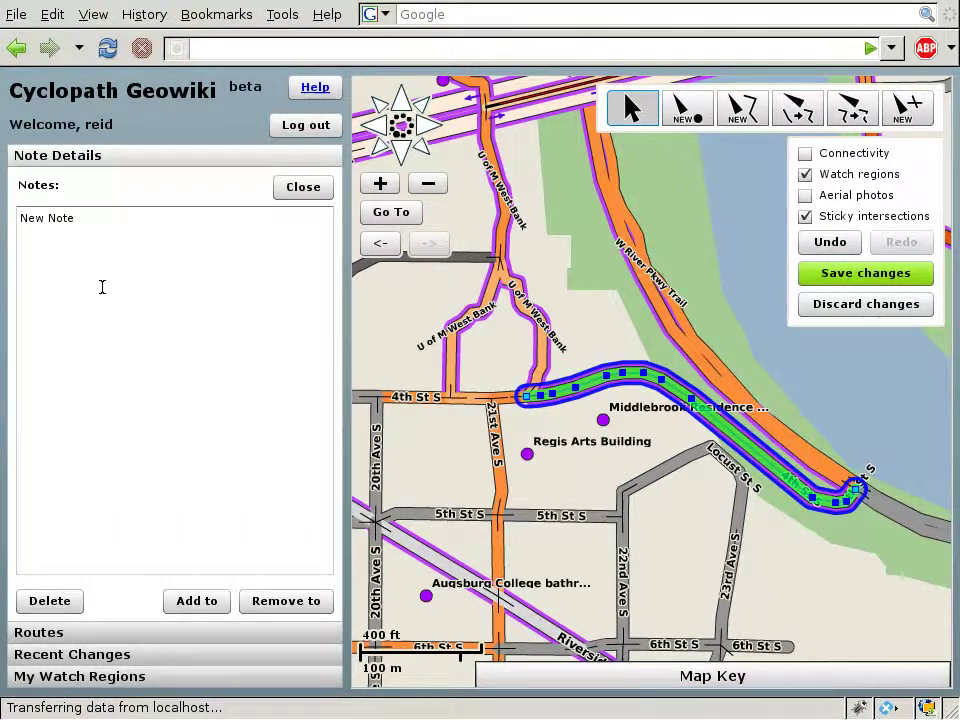
pyautogui.click(100, 221)
pyautogui.moveTo(100, 221); pyautogui.dragTo(19, 221)
pyautogui.press('BackSpace')
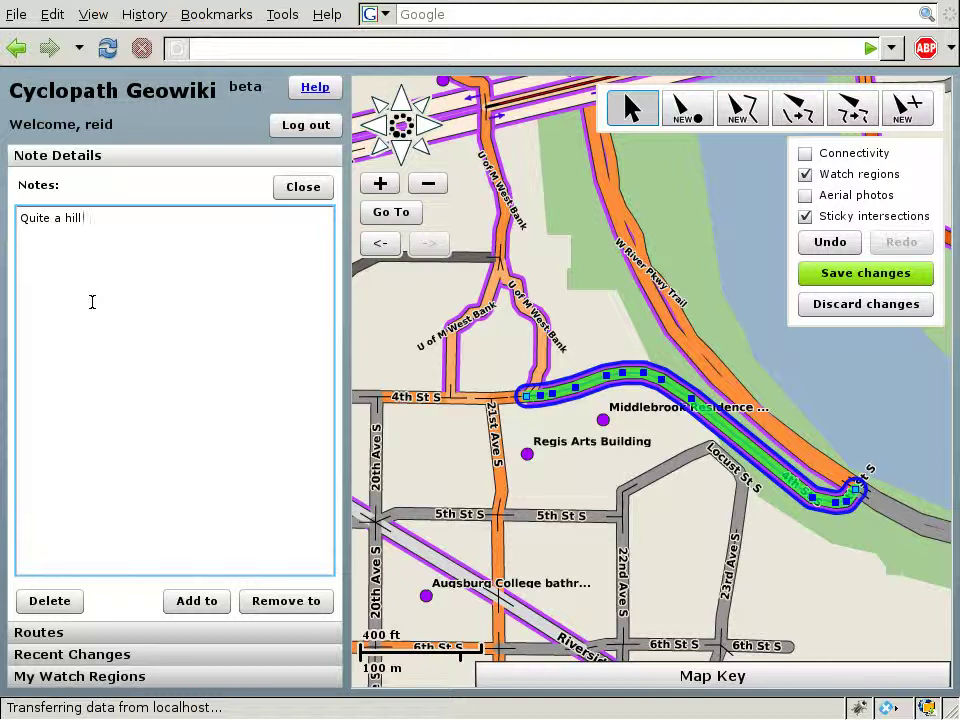
pyautogui.write('Quite a hill!')
pyautogui.click(302, 187)
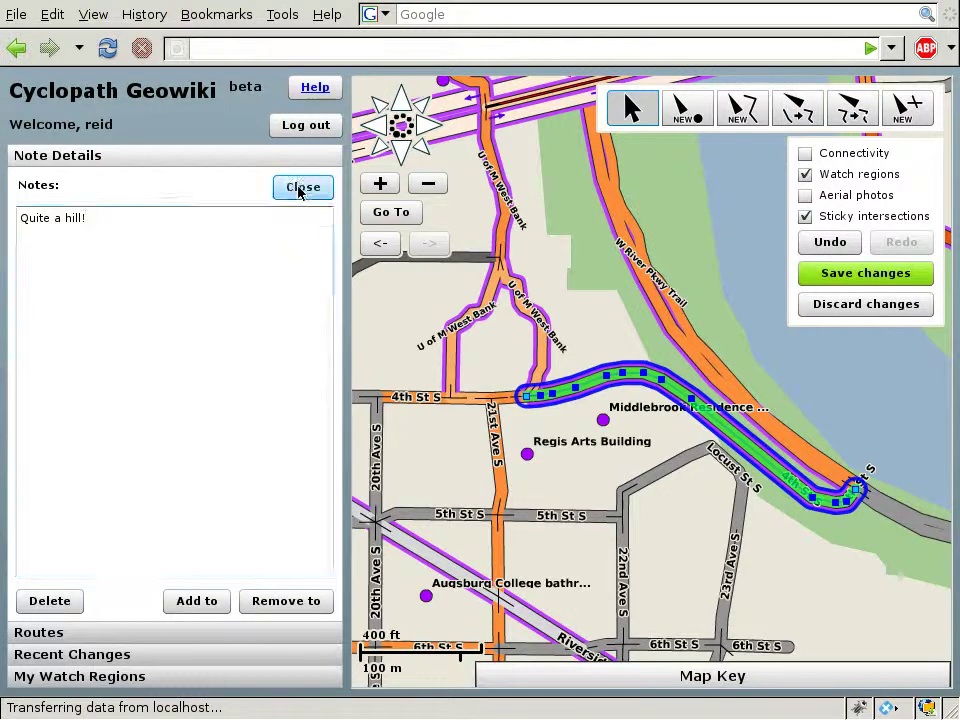
pyautogui.click(614, 335)
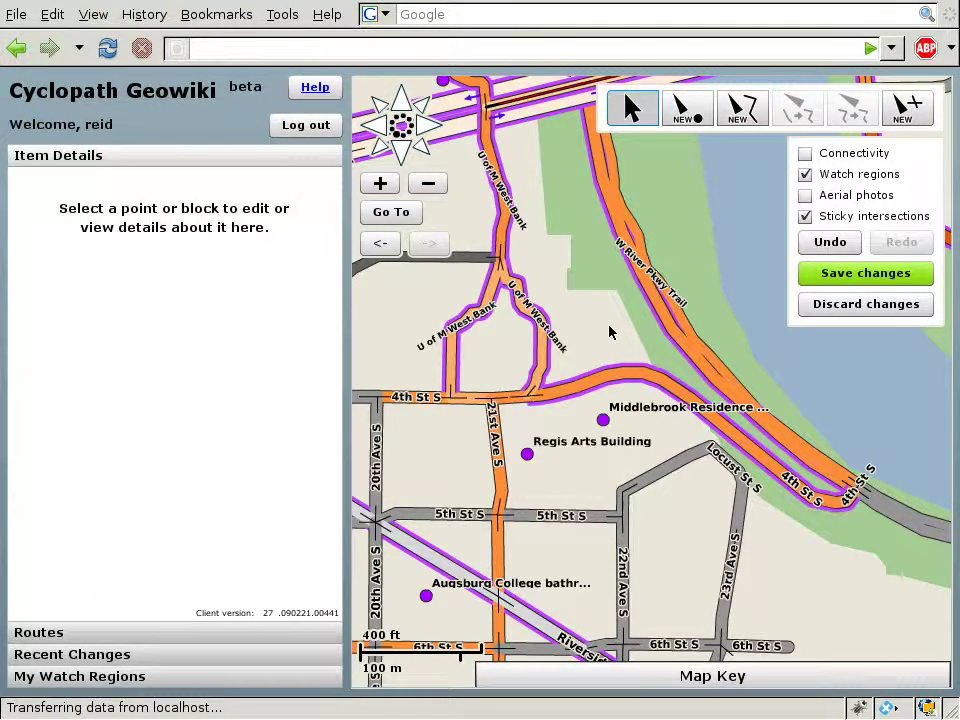
pyautogui.click(636, 378)
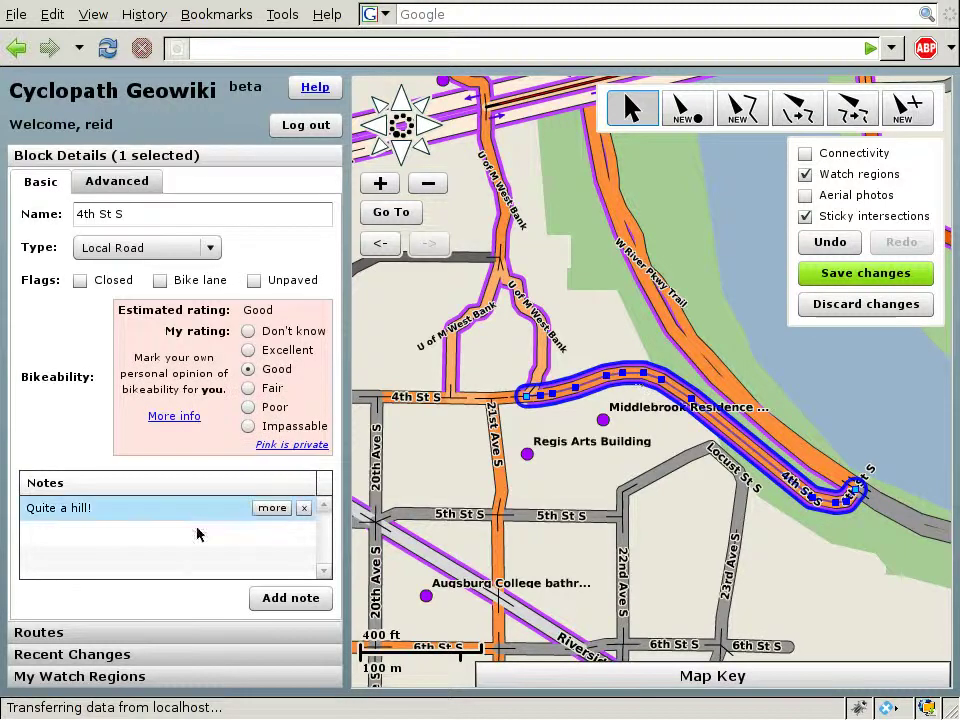
pyautogui.click(574, 497)
# Step: Add one shared note "Watch out for student motorists!" to the four 21st Ave S blocks south of Riverside Ave S
pyautogui.moveTo(658, 576); pyautogui.dragTo(690, 348)
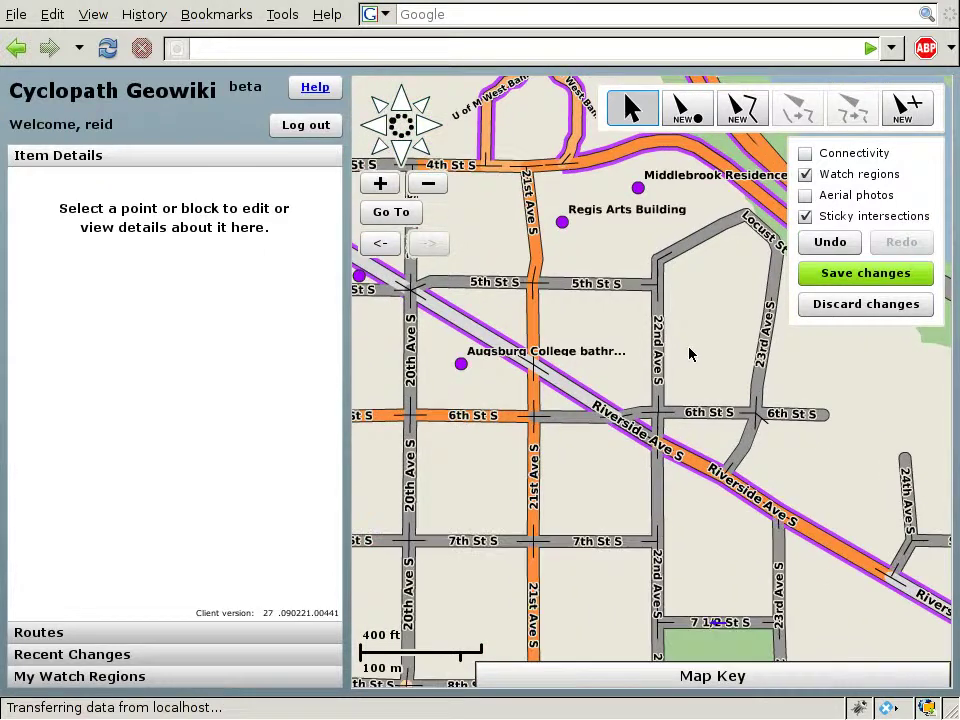
pyautogui.click(435, 183)
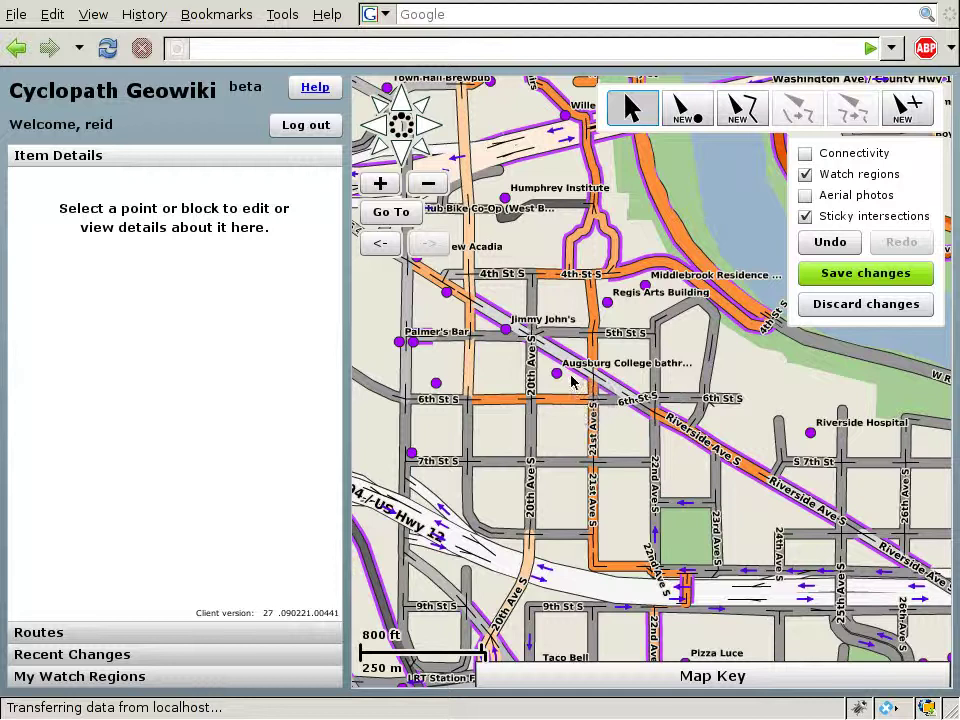
pyautogui.moveTo(591, 378); pyautogui.dragTo(604, 565)
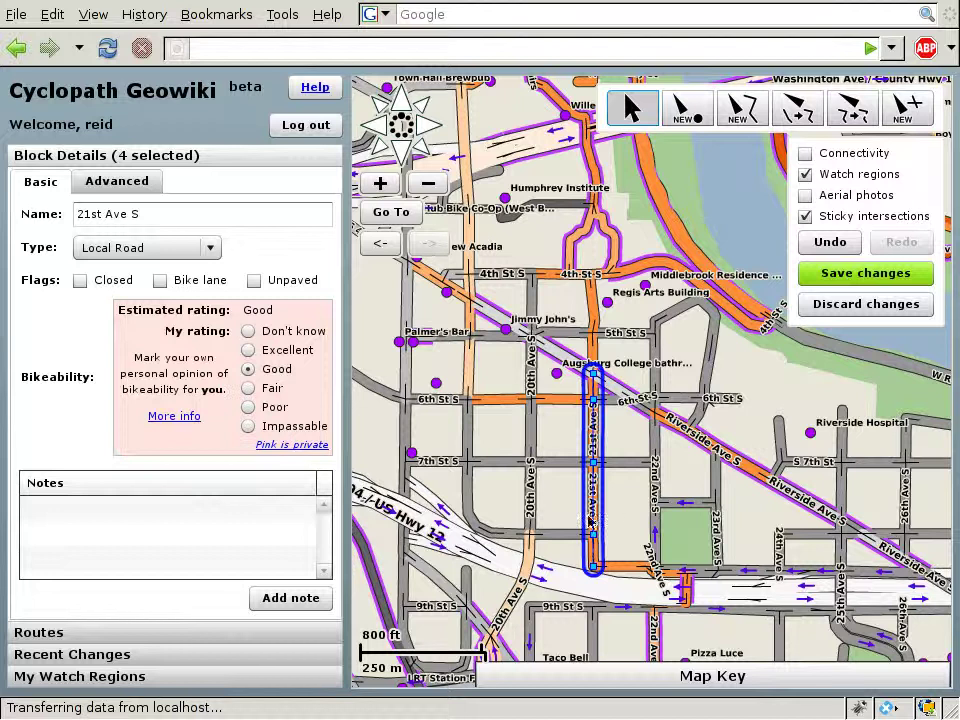
pyautogui.click(294, 602)
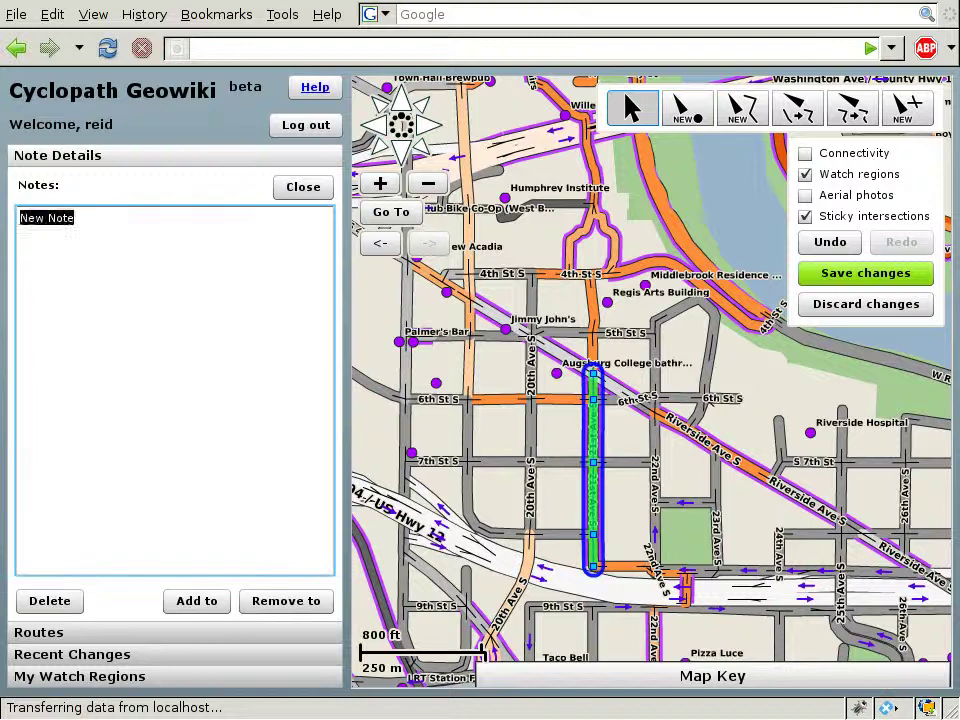
pyautogui.write('Watch o')
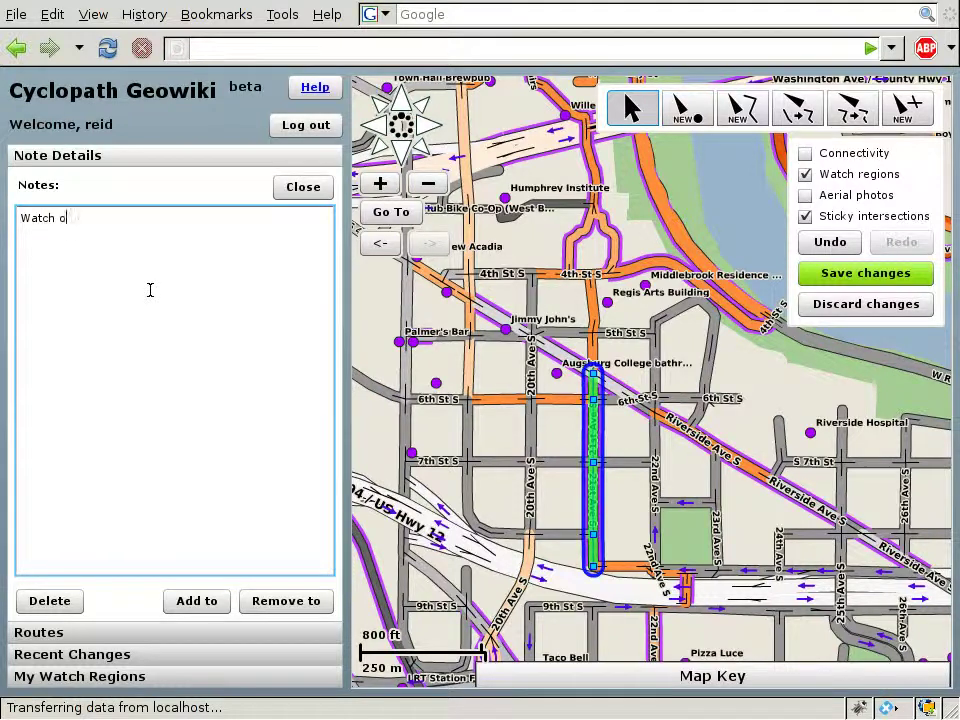
pyautogui.write('ut for stud')
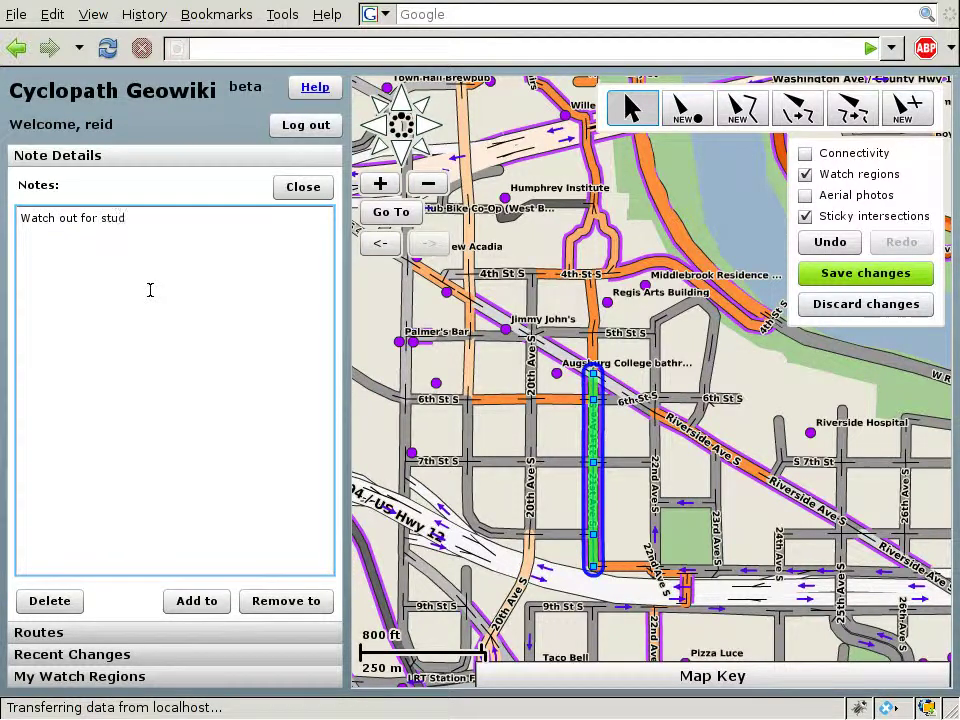
pyautogui.write('ent motorists!')
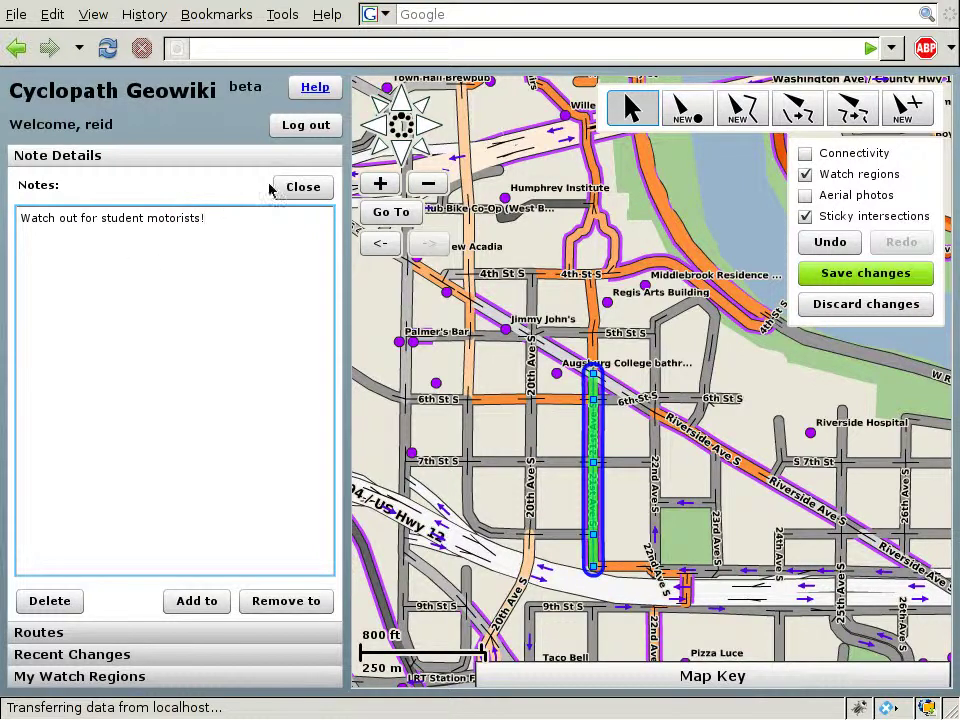
pyautogui.click(302, 187)
pyautogui.click(627, 507)
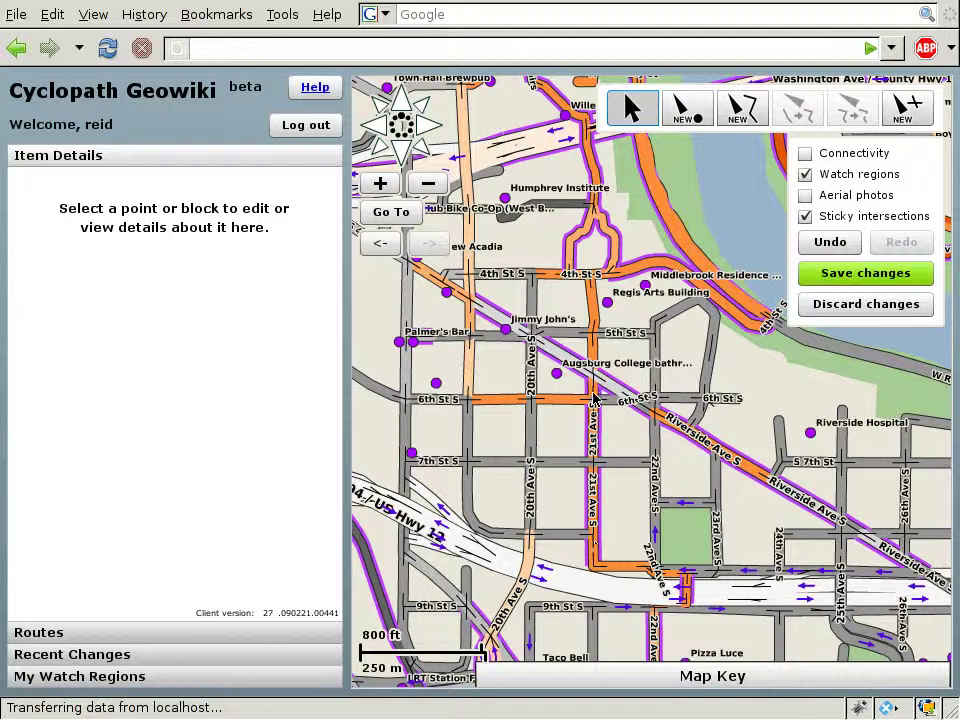
pyautogui.click(596, 514)
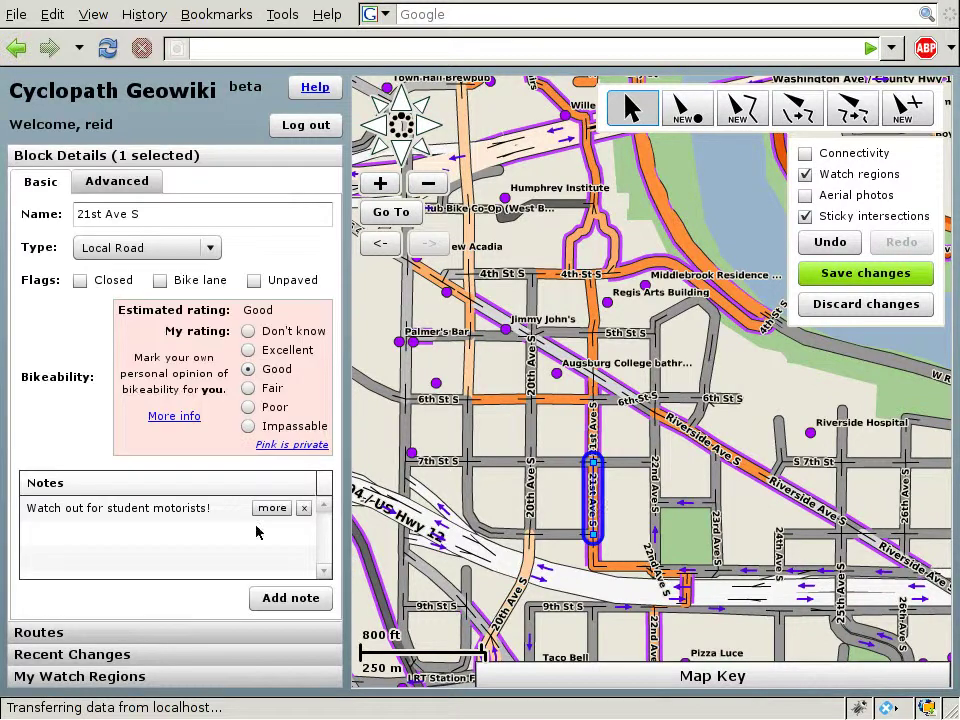
pyautogui.click(616, 502)
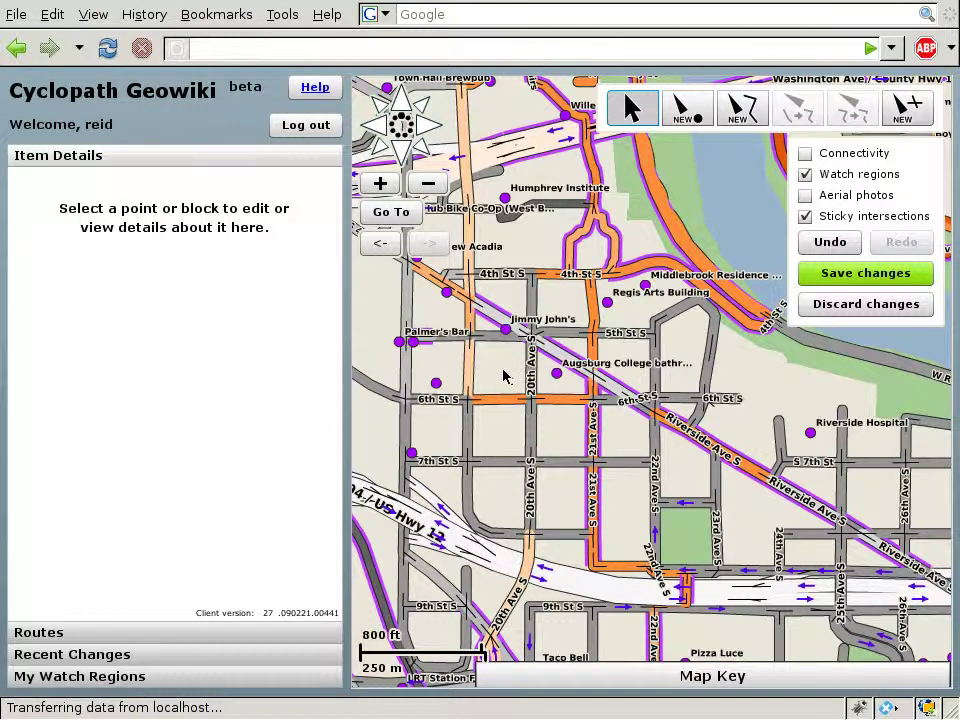
# Step: Correct the pot hole note on Riverside Ave S between 20th and 21st Ave S to read "Poor surface conditions (pot holes)"
pyautogui.click(555, 355)
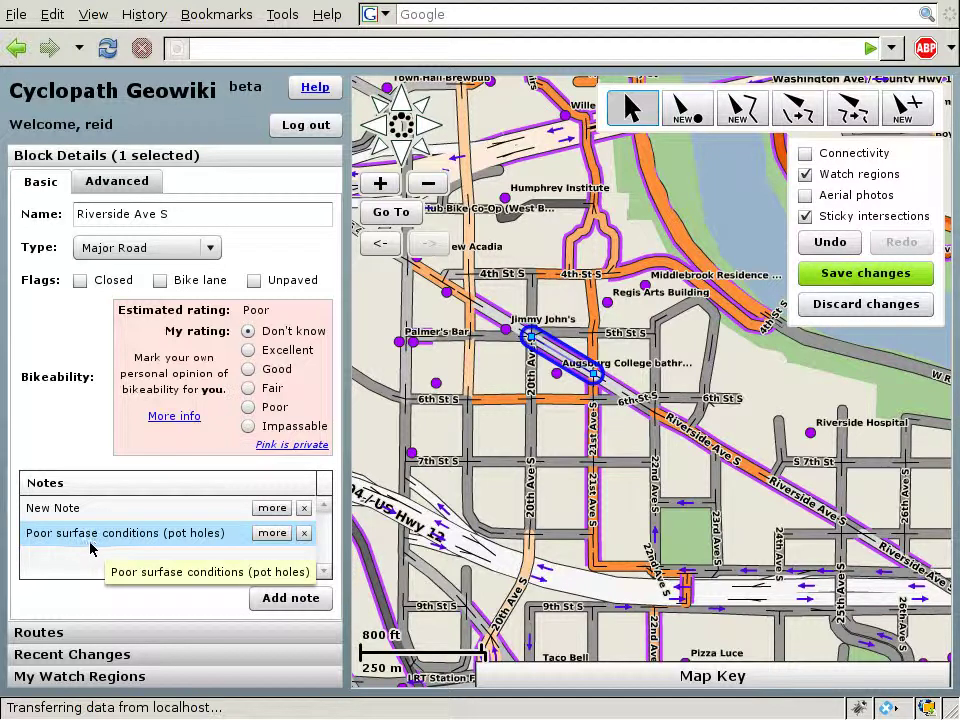
pyautogui.click(266, 534)
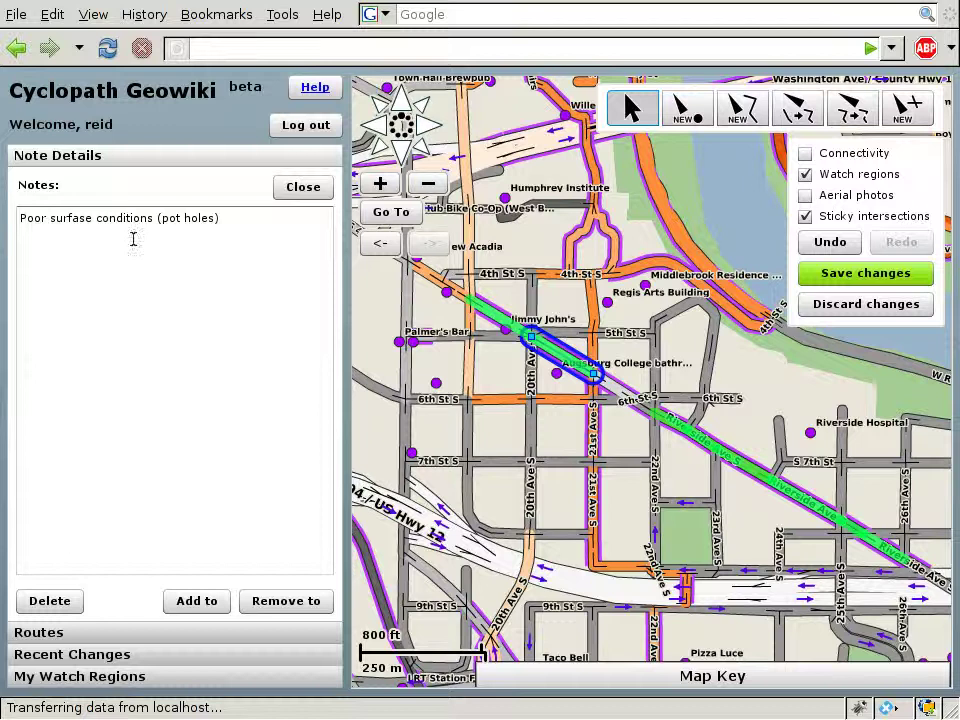
pyautogui.click(86, 222)
pyautogui.press('BackSpace')
pyautogui.write('c')
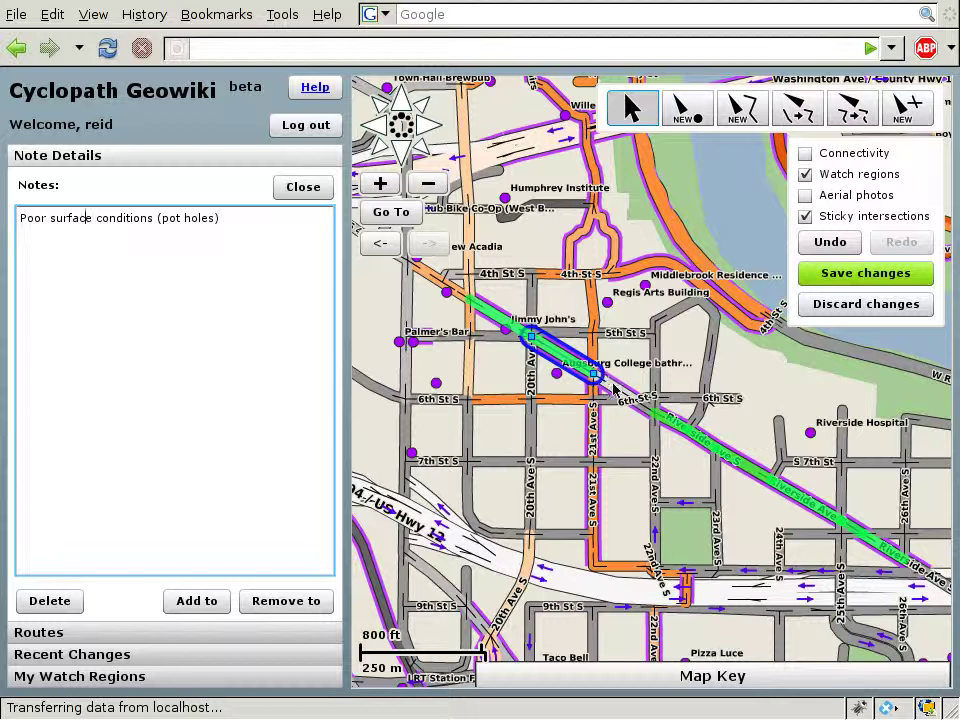
# Step: Attach the pot hole note to the Riverside Ave S stretch between 21st Ave S and 22nd Ave S as well
pyautogui.click(197, 601)
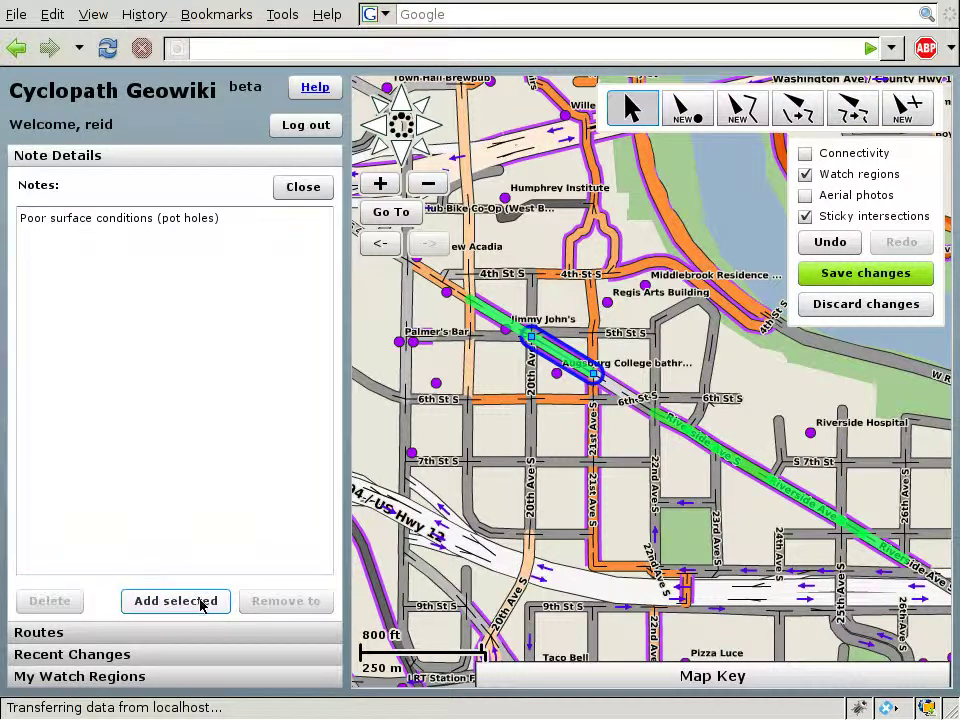
pyautogui.click(617, 395)
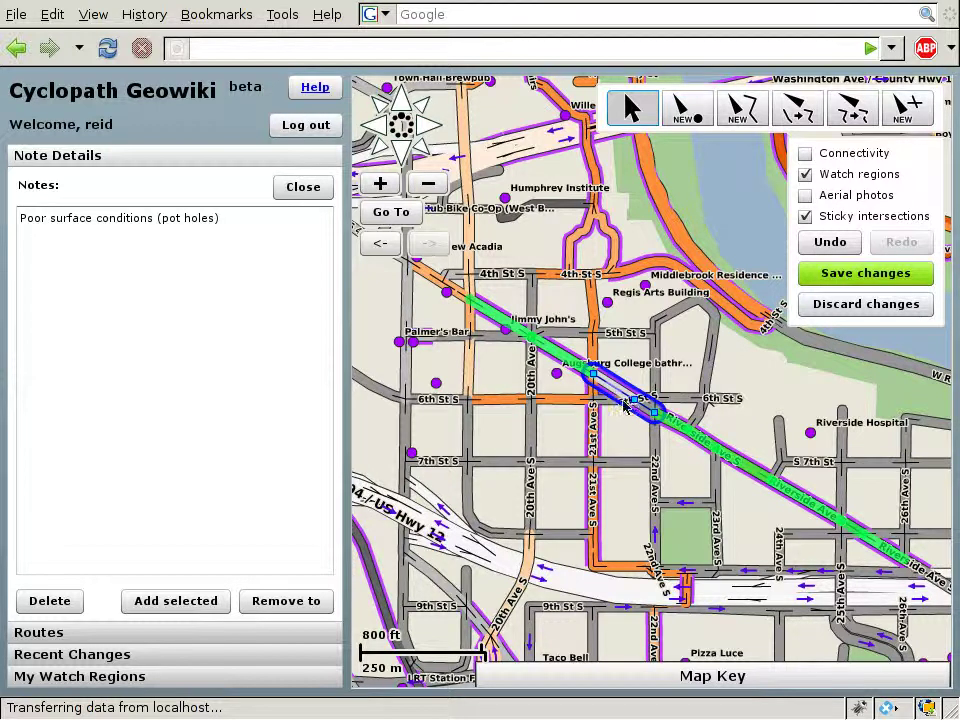
pyautogui.click(160, 598)
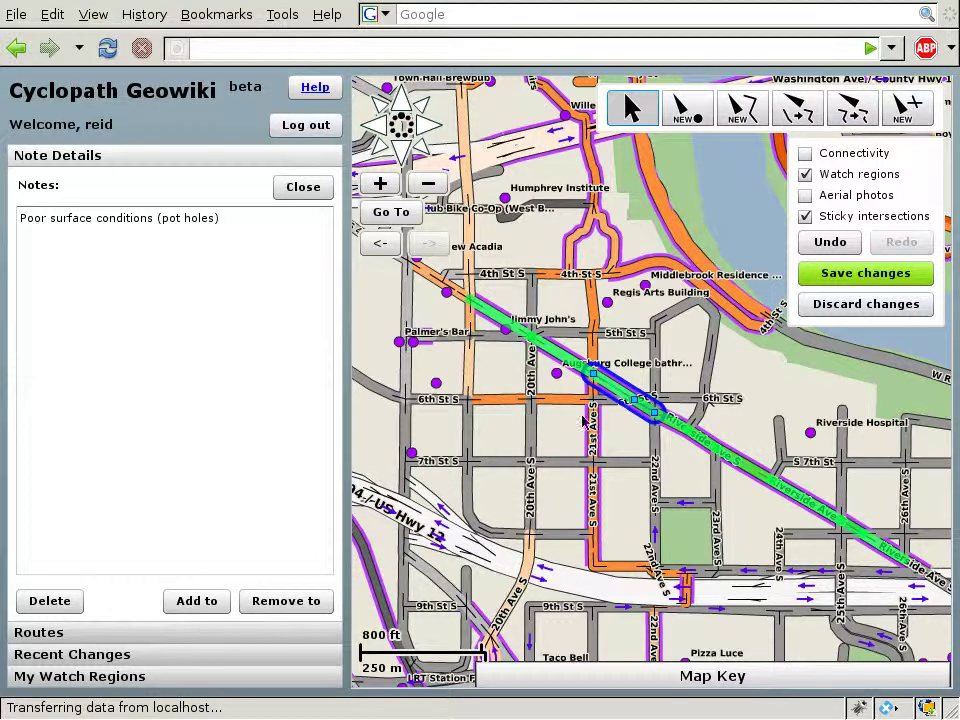
pyautogui.click(624, 444)
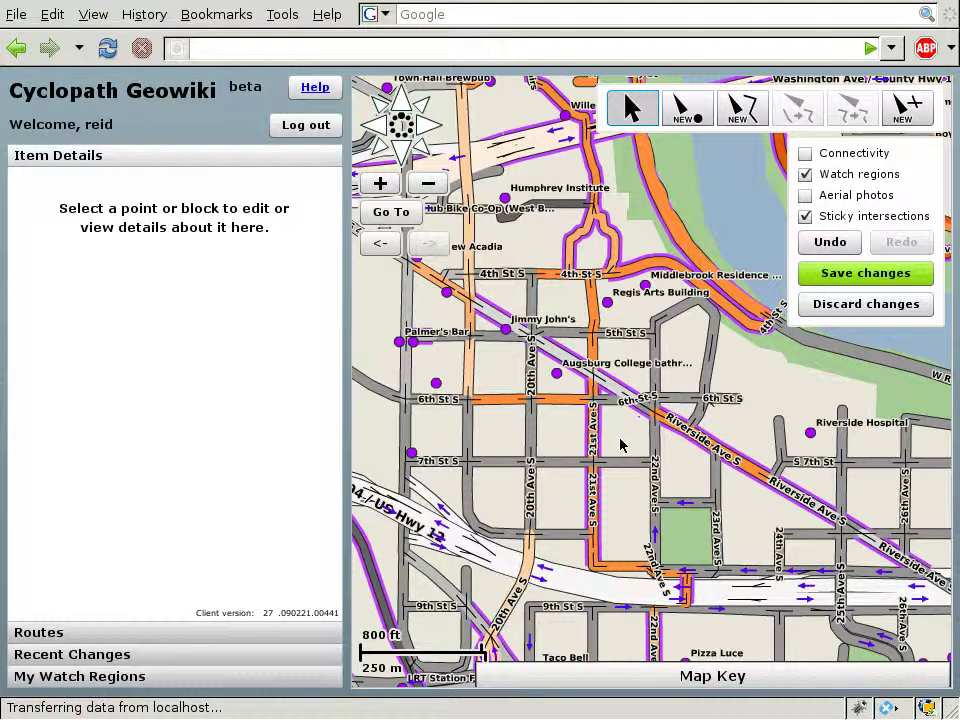
# Step: Remove the "New Note" entry from the Riverside Ave S block between 20th and 21st Ave S only
pyautogui.click(556, 358)
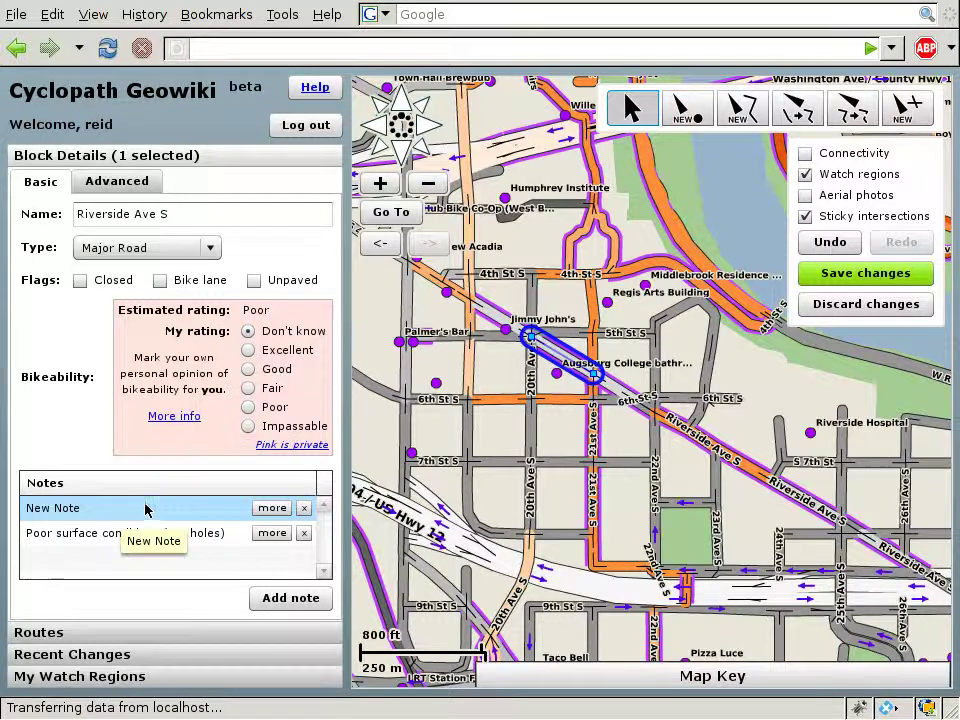
pyautogui.click(305, 509)
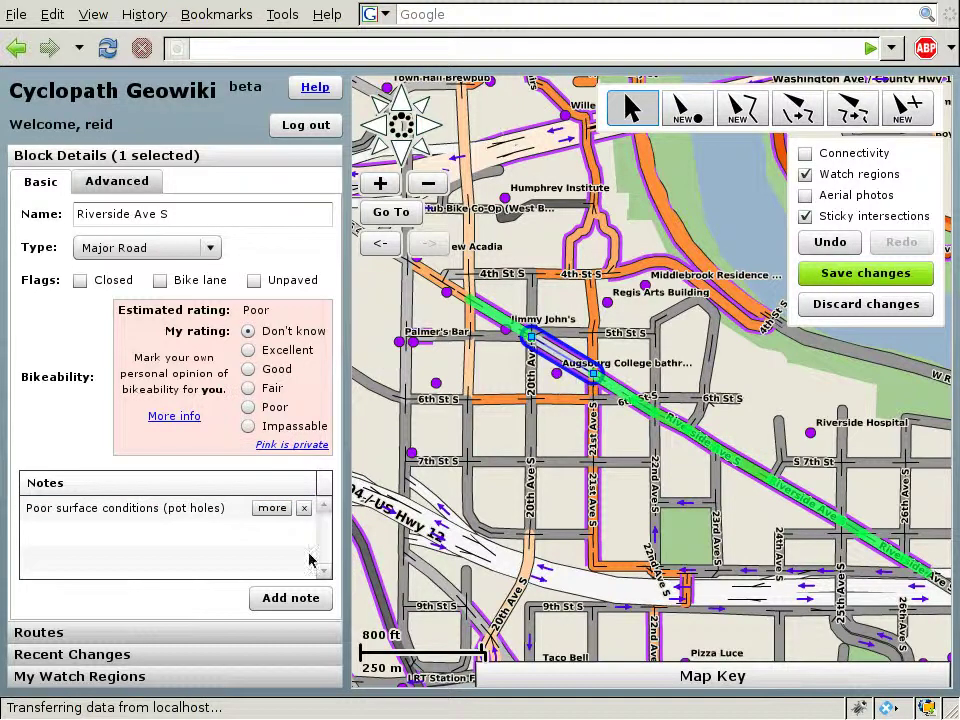
pyautogui.click(595, 437)
# Step: Delete the "New Note" note on Riverside Ave S west of 20th Ave S from all its blocks, and check a block farther southeast
pyautogui.click(487, 318)
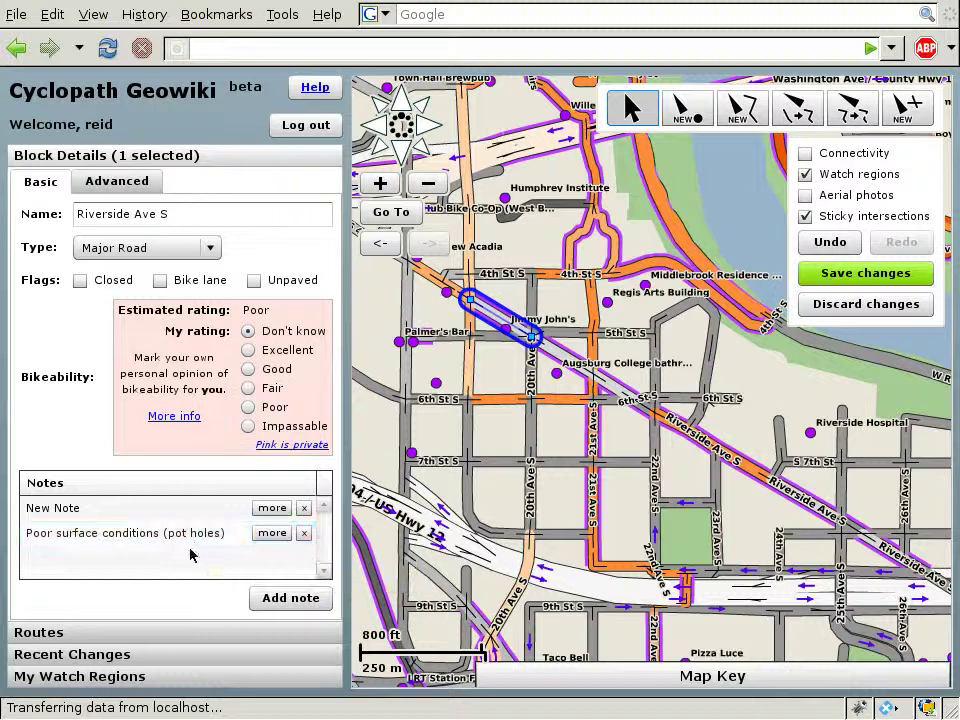
pyautogui.click(272, 508)
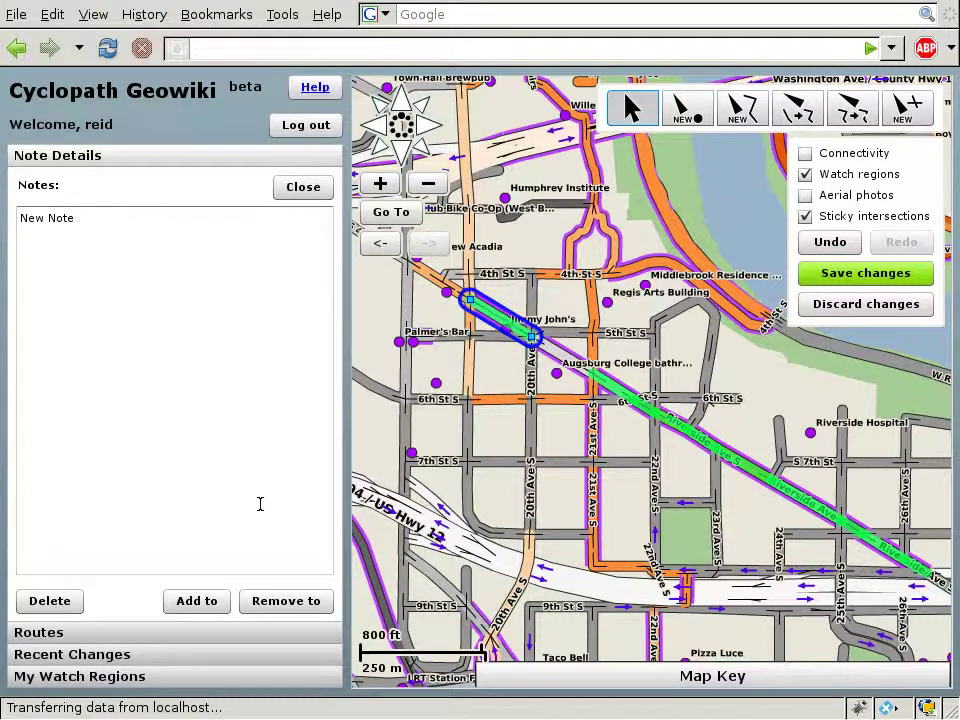
pyautogui.click(45, 604)
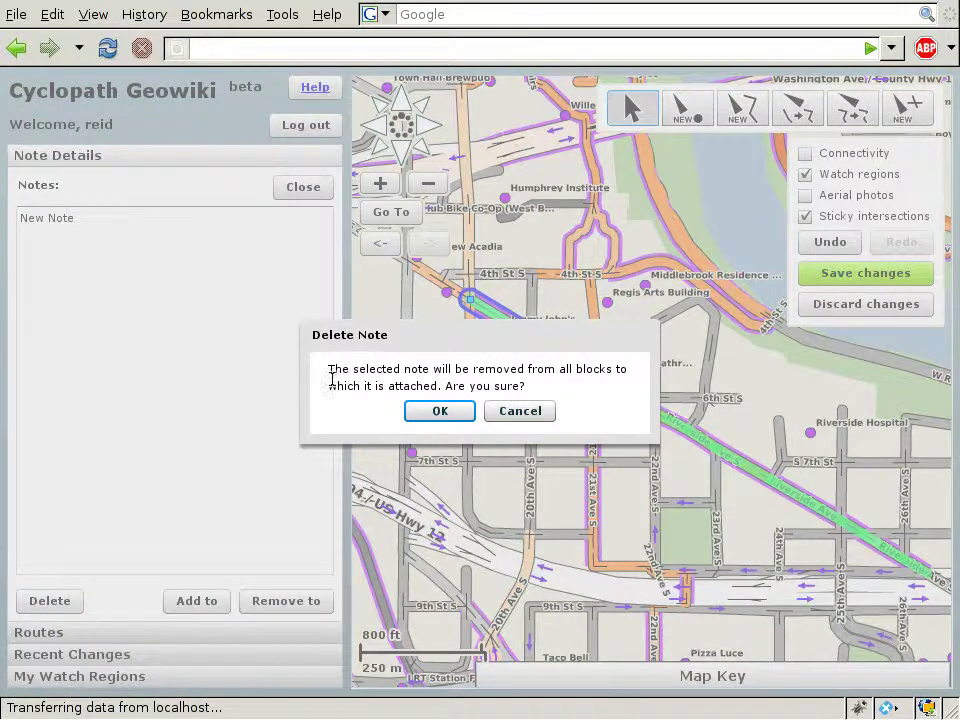
pyautogui.click(421, 414)
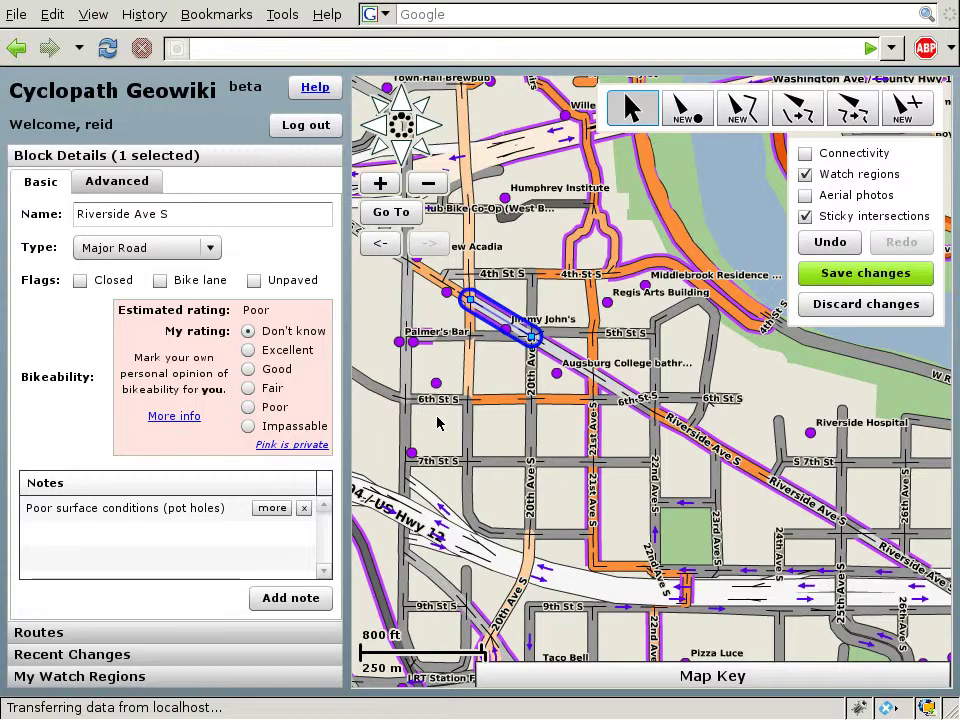
pyautogui.click(760, 477)
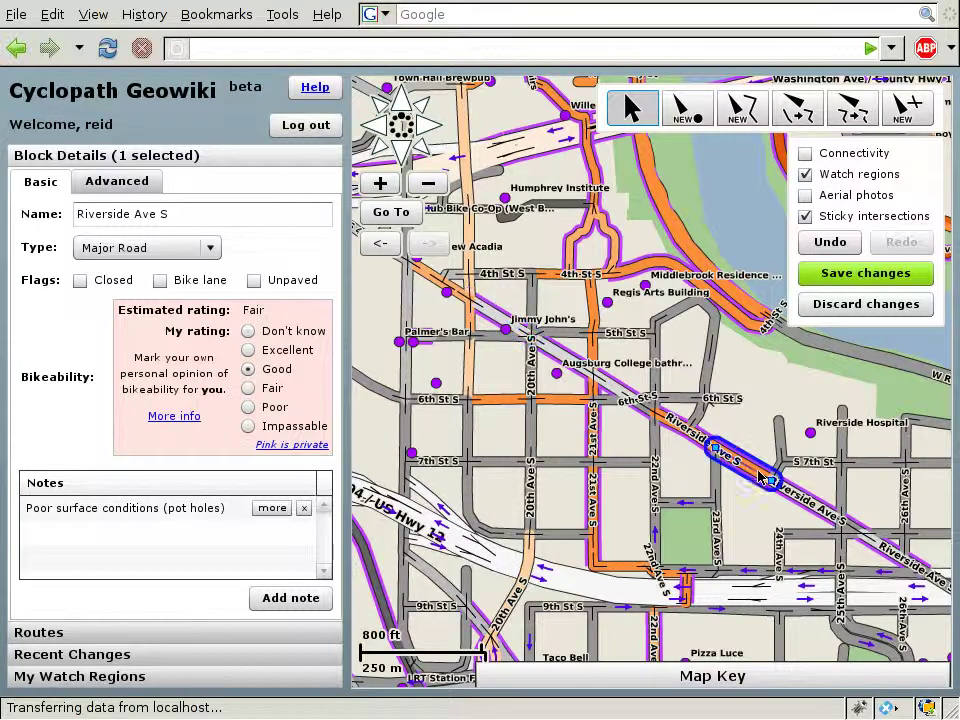
pyautogui.click(752, 521)
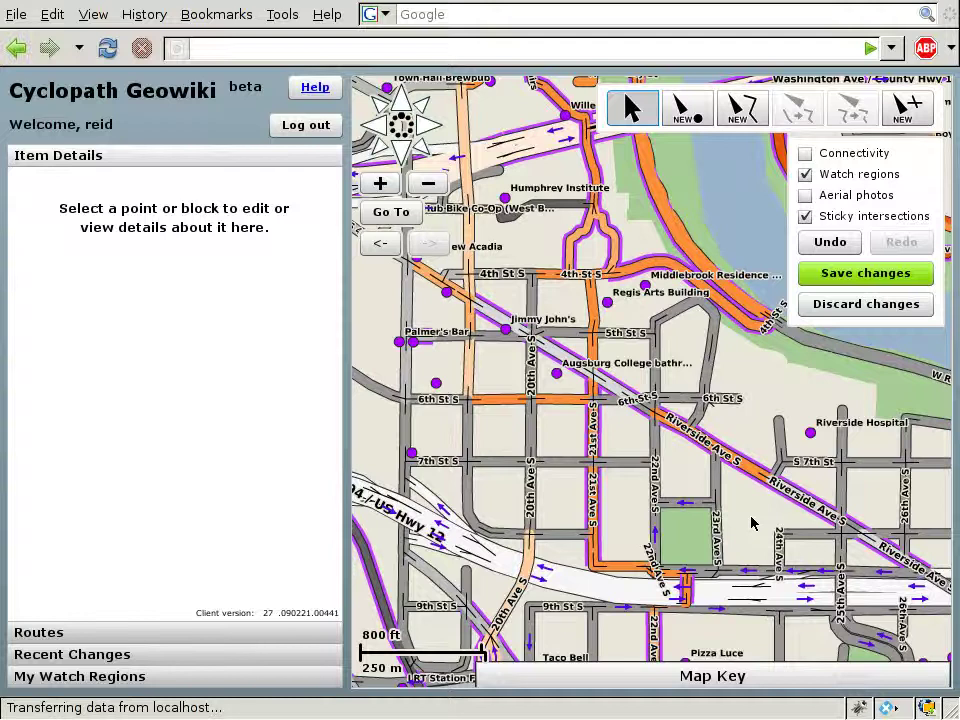
# Step: Save the map changes publicly with the summary "adjust notes on West Bank"
pyautogui.click(817, 279)
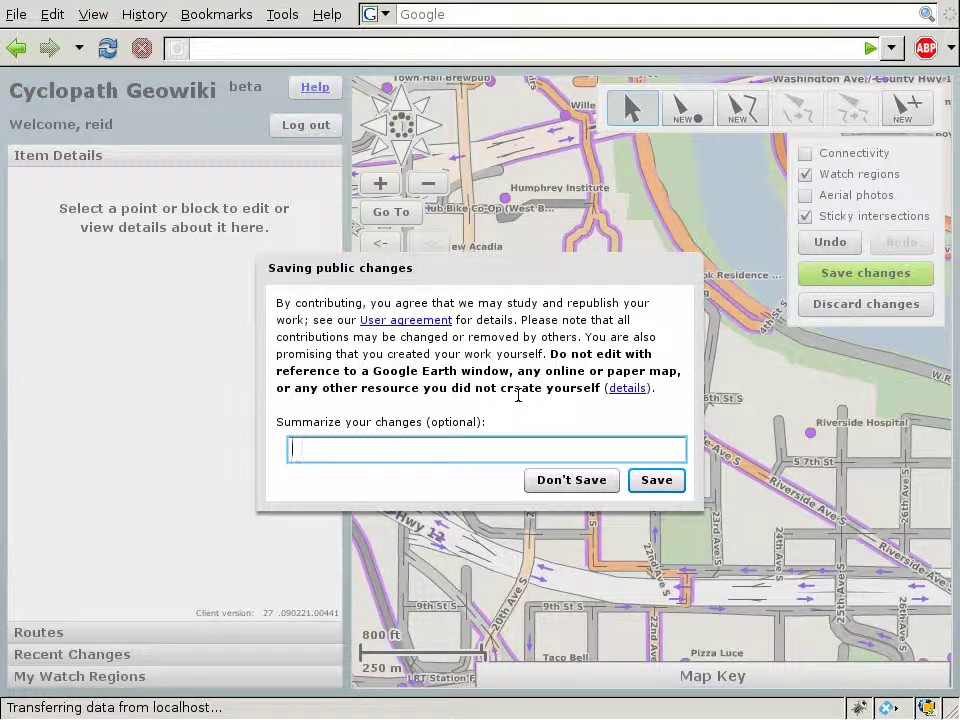
pyautogui.write('adjust notes on West Bank')
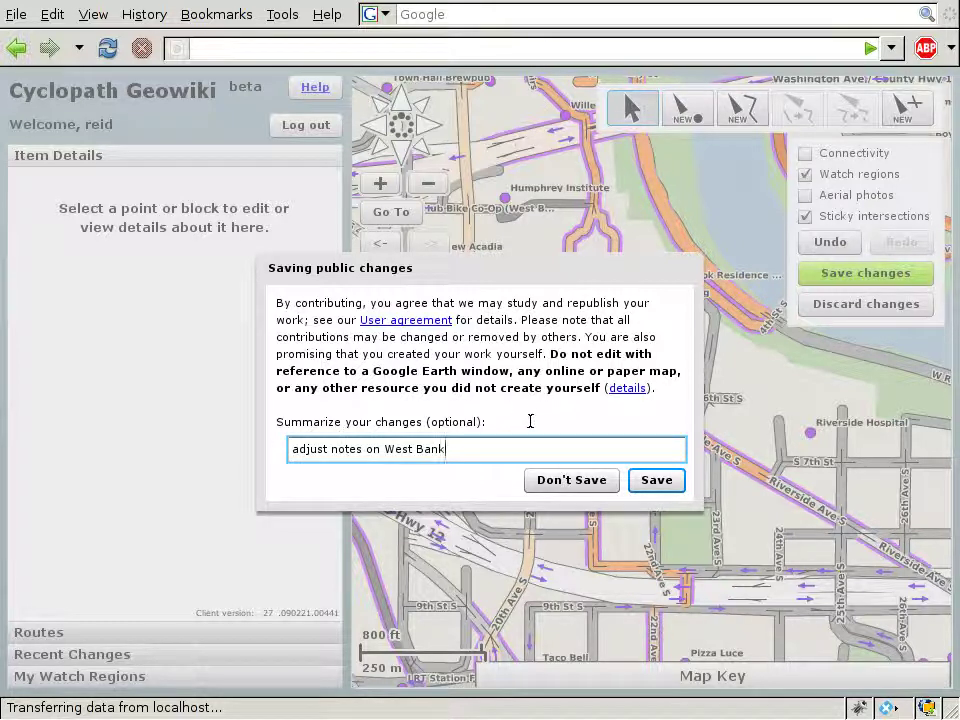
pyautogui.click(657, 481)
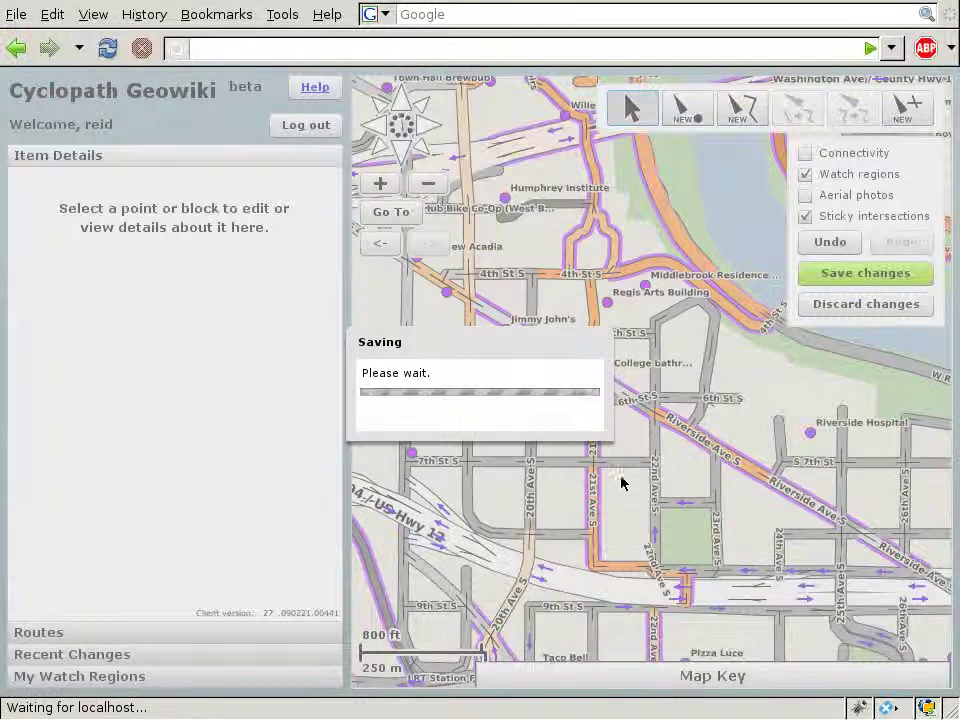